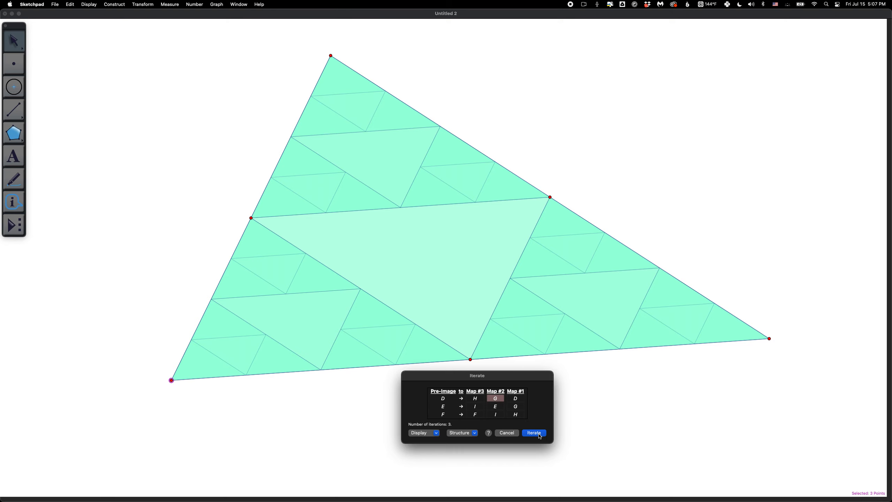
Create the three-map iteration of the triangle and increase the iterated image by two iterations.
left_click(539, 433)
left_click(601, 178)
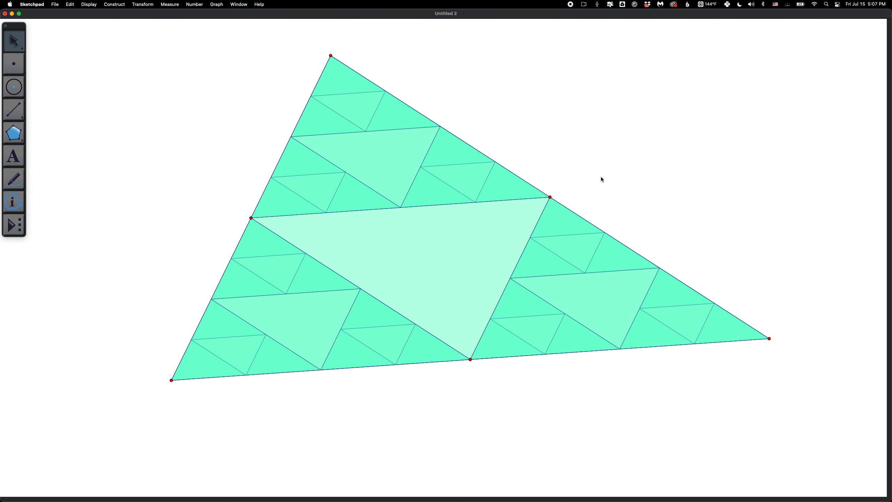
left_click(434, 186)
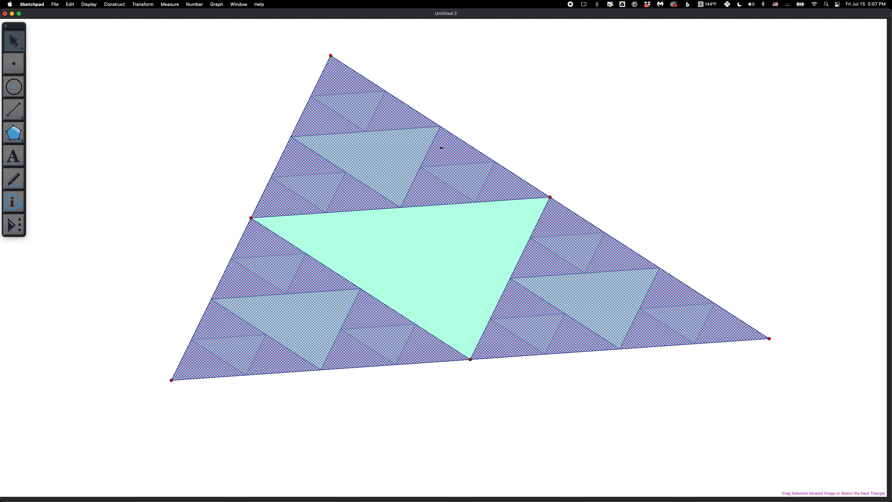
right_click(439, 133)
left_click(443, 188)
right_click(442, 127)
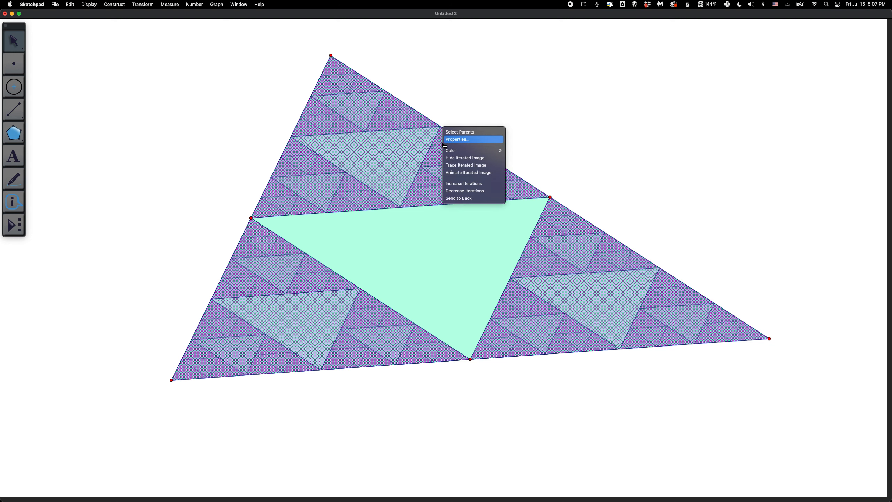
left_click(451, 183)
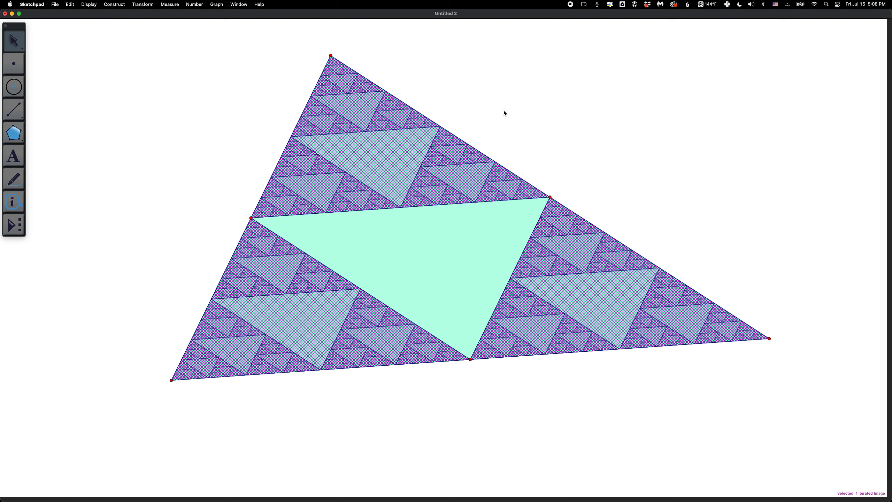
Step the iterated image's number of iterations up and back down to 2, and deselect it.
key("plus")
key("plus")
key("plus")
key("minus")
key("minus")
key("minus")
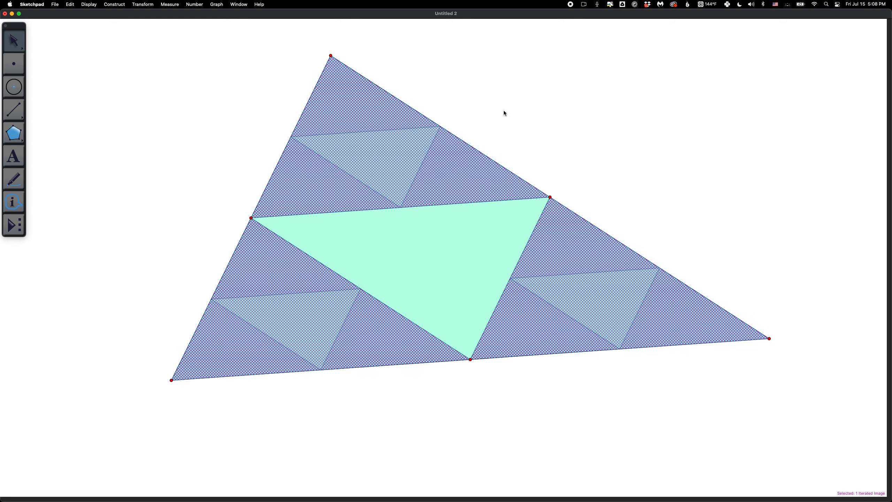
key("Escape")
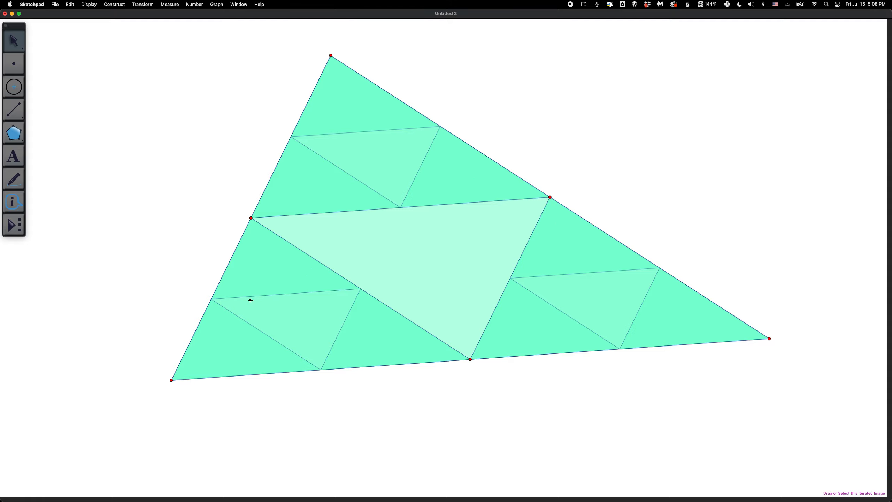
Set the iterated image's iteration properties to display the final iteration only.
left_click(289, 320)
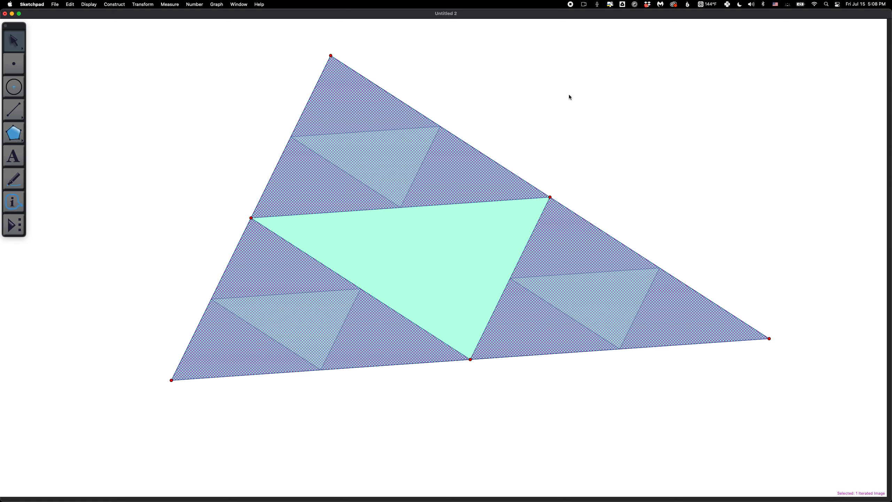
right_click(448, 155)
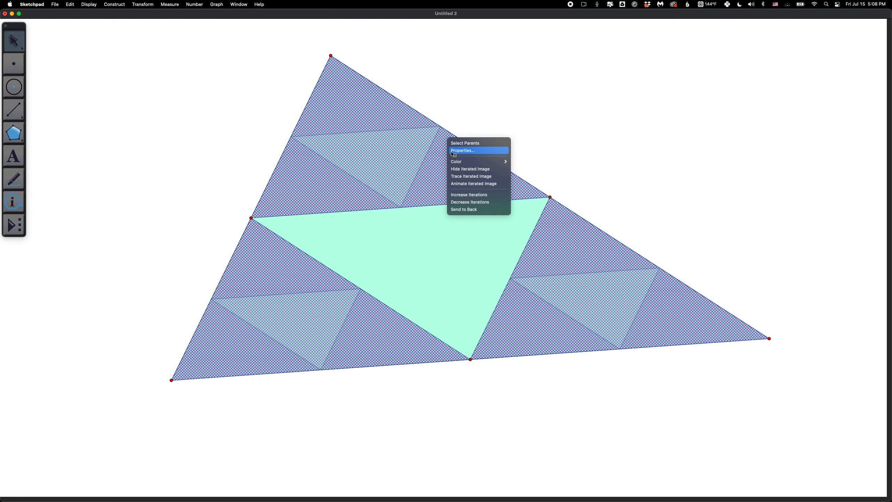
left_click(457, 150)
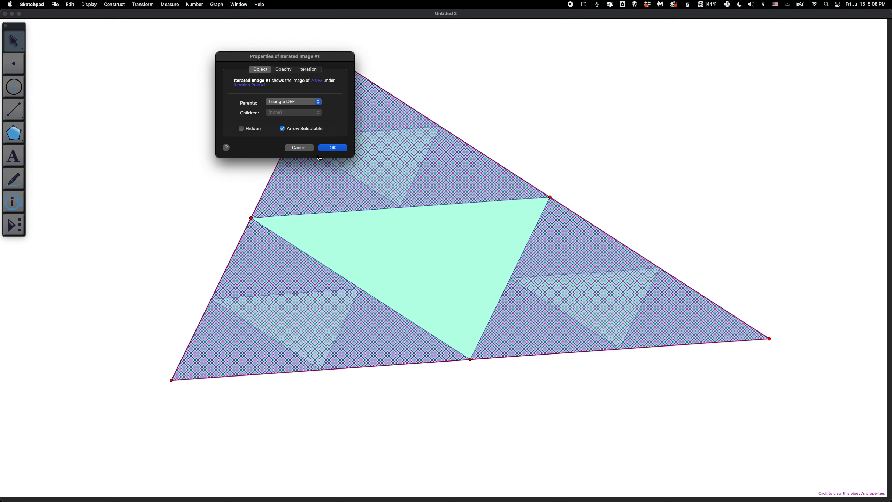
left_click(307, 69)
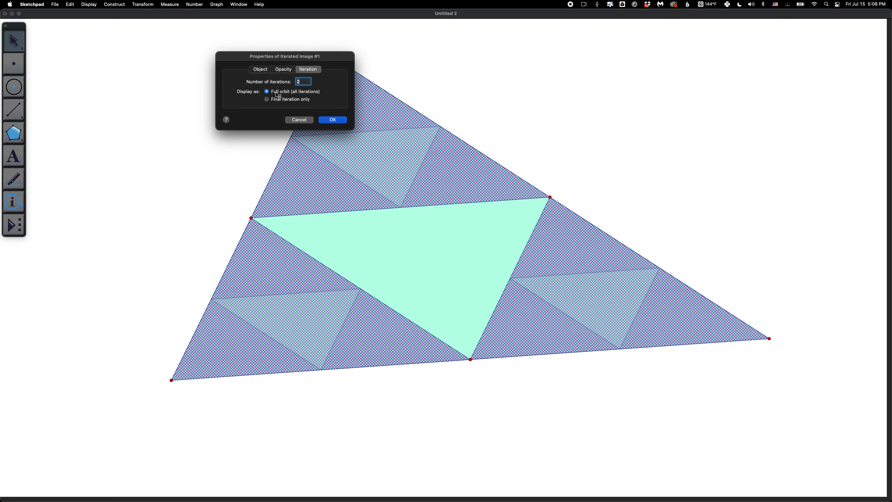
left_click(270, 100)
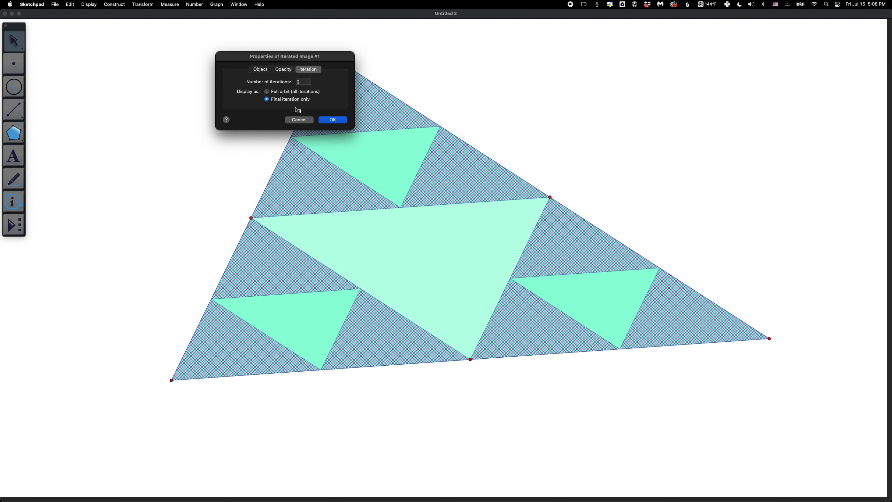
left_click(332, 119)
left_click(433, 95)
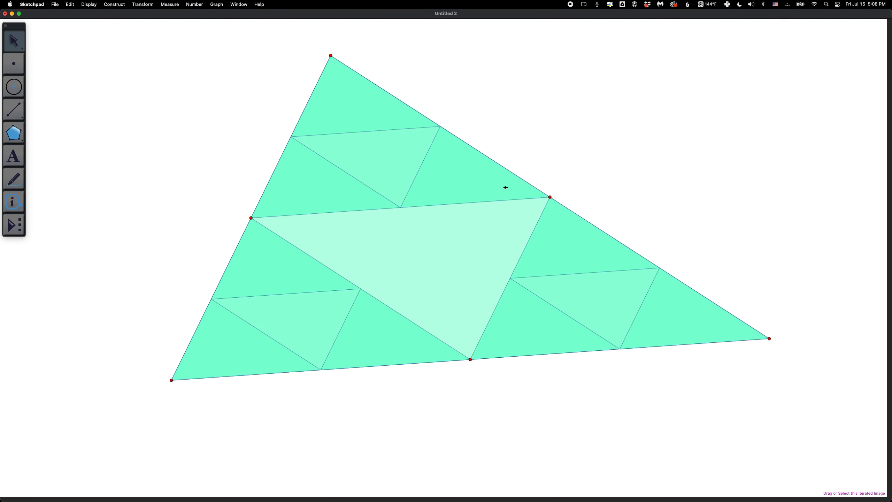
Raise the final-iteration image's number of iterations by several levels and clear the selection.
left_click(499, 199)
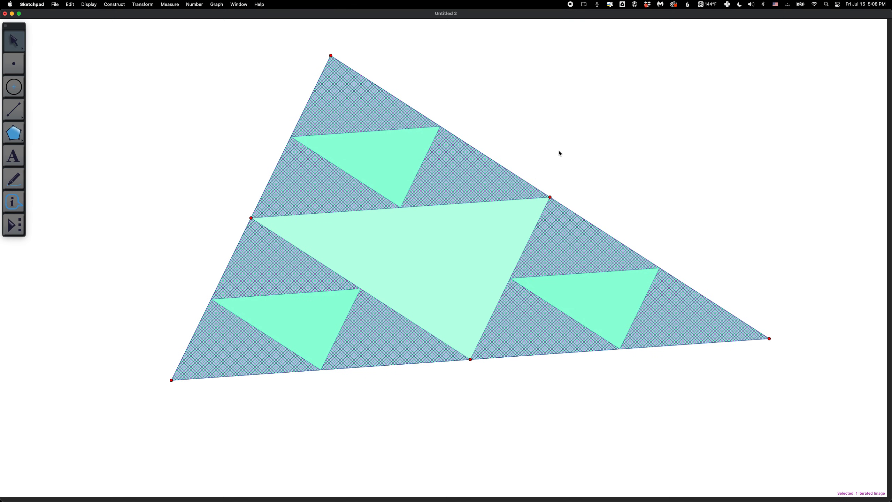
key("plus")
key("plus")
key("plus")
key("plus")
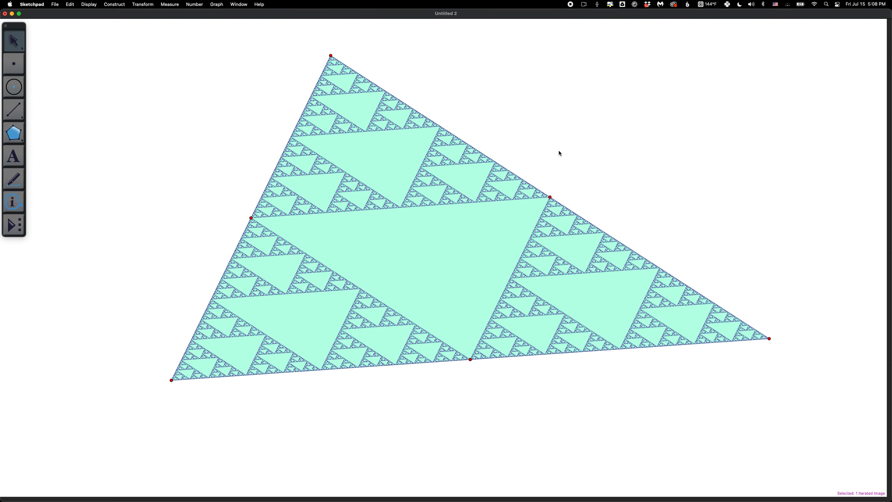
left_click(549, 133)
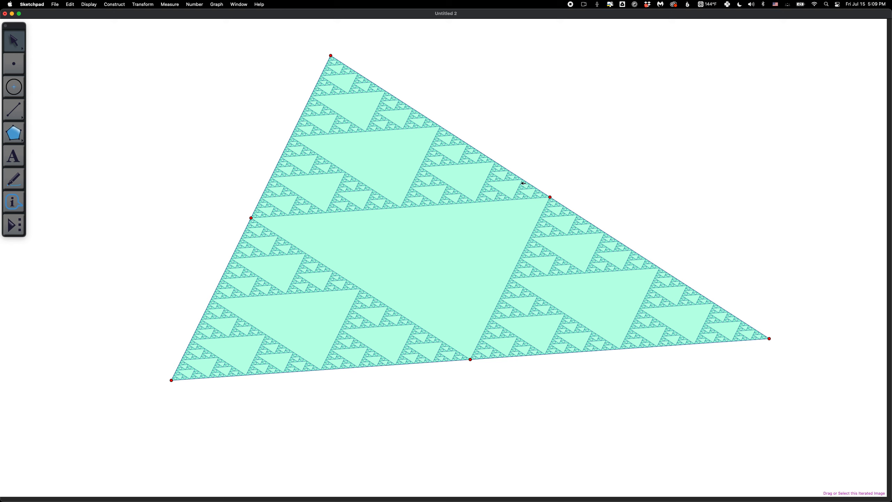
left_click(332, 390)
left_click_drag(333, 391, 399, 284)
left_click(427, 252)
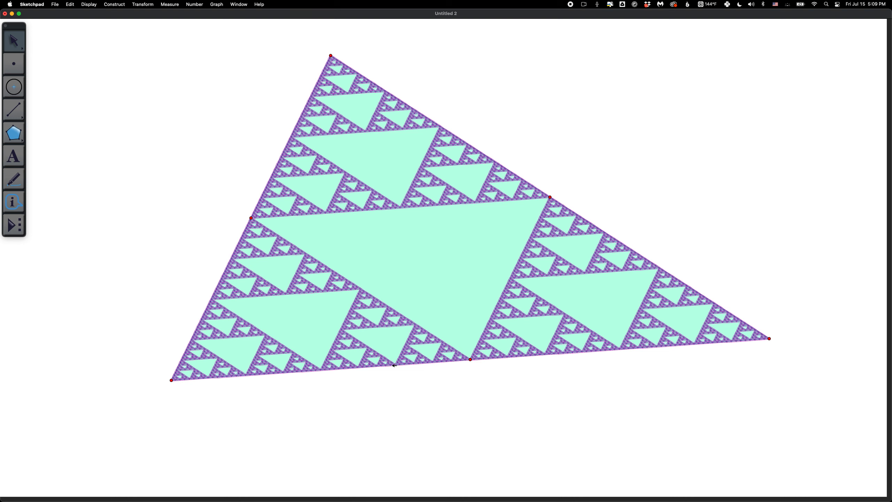
key("Escape")
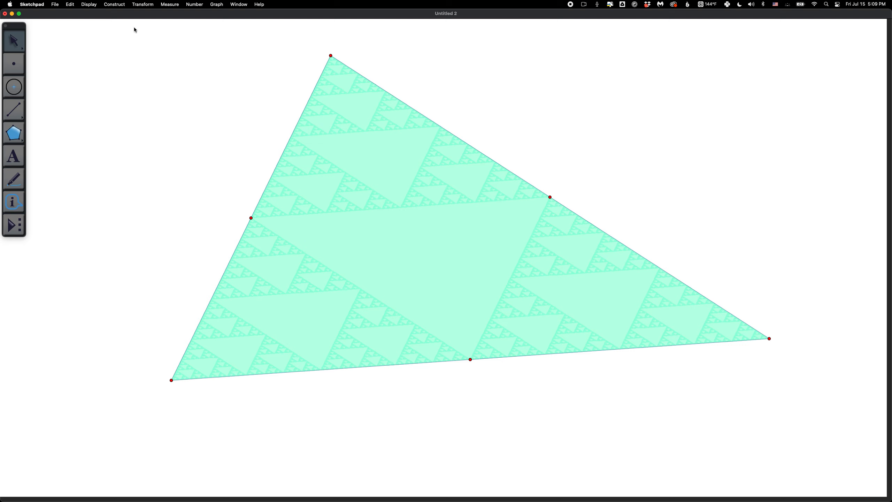
Create a unitless parameter named depth with value 2 and move it clear of the toolbox.
left_click(192, 5)
left_click(194, 15)
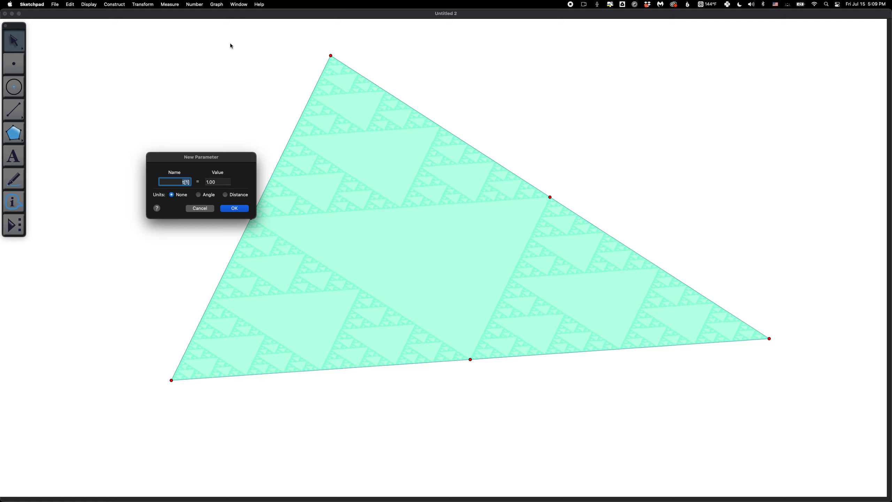
type("s")
type("epth")
key("Tab")
type("2")
left_click(235, 208)
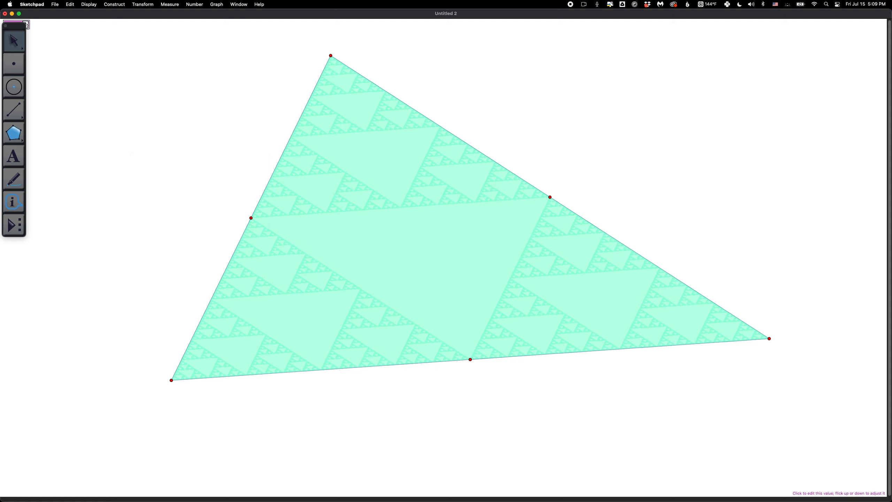
left_click_drag(30, 26, 70, 26)
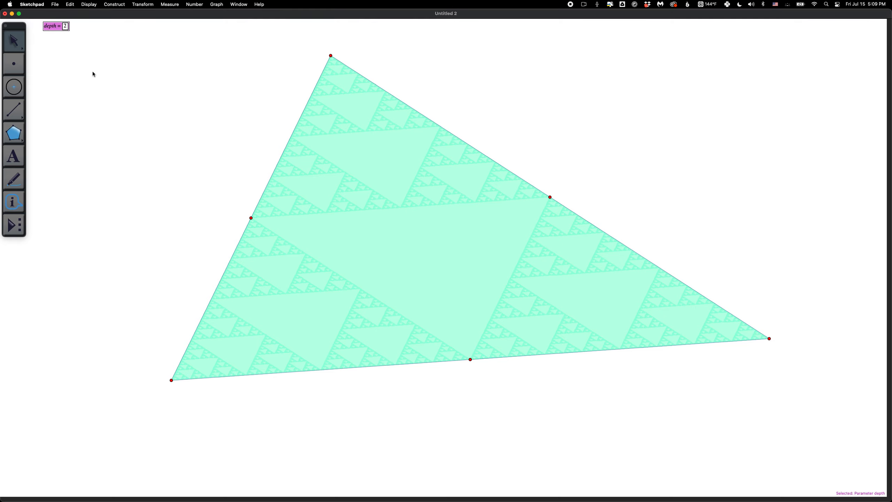
left_click(120, 102)
Delete the iterated image, keeping the original triangle and its midpoints.
left_click(360, 300)
left_click(361, 300)
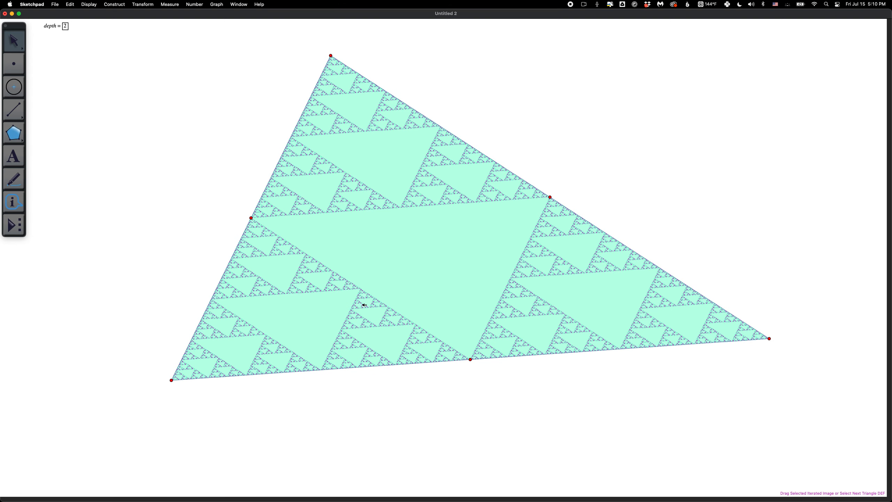
key("Delete")
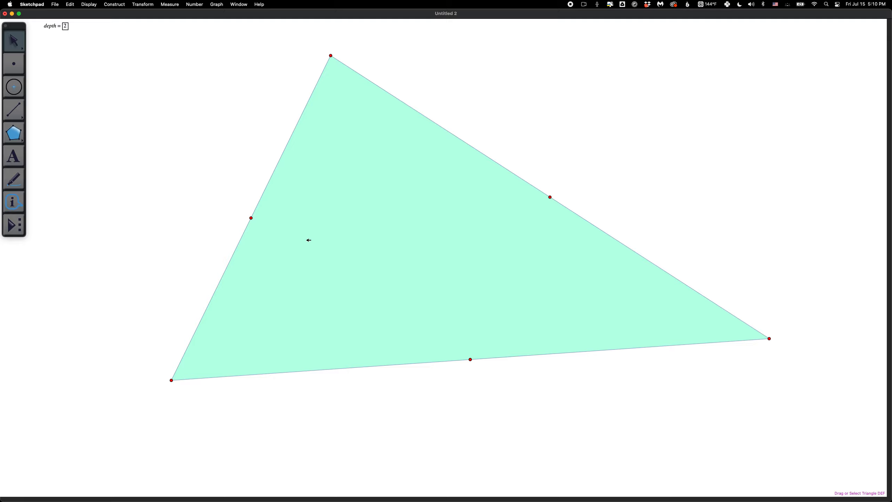
Start an iteration of the triangle's three vertices with the depth parameter as its depth, keeping the dialog clear of the triangle's points.
left_click(172, 380)
left_click(331, 55)
left_click(772, 341)
left_click(49, 27)
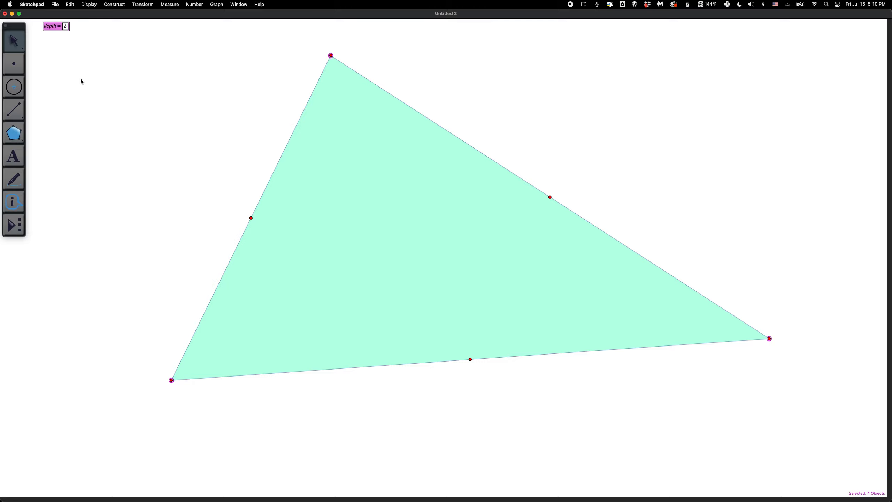
left_click(147, 3)
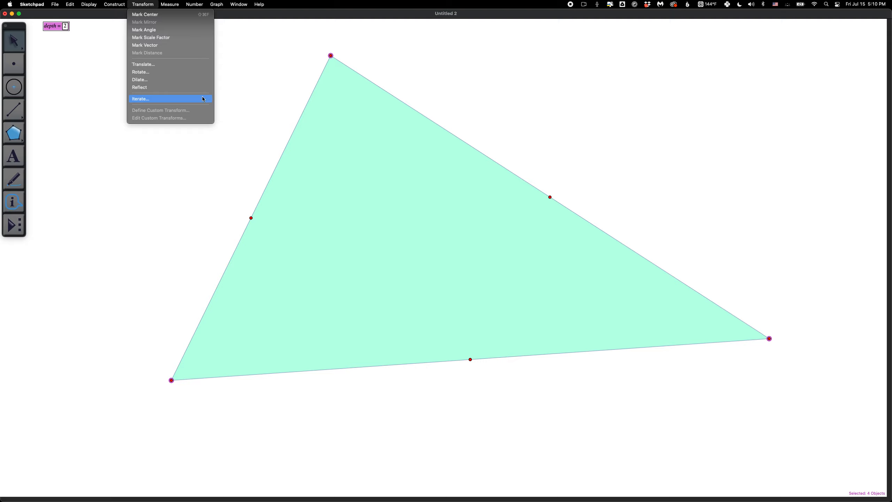
key("shift")
key("shift")
left_click(167, 99, "shift")
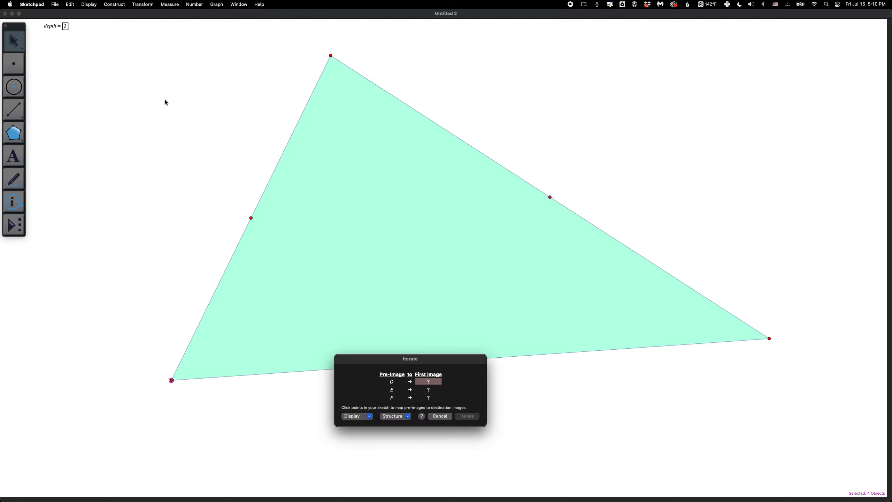
left_click_drag(361, 364, 496, 375)
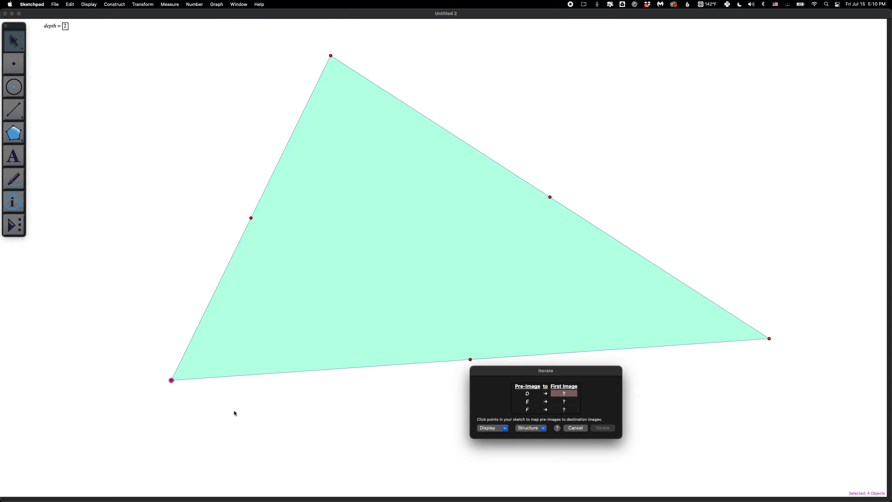
Define the first iteration map as D to D, E to G and F to H.
left_click(171, 380)
left_click(250, 218)
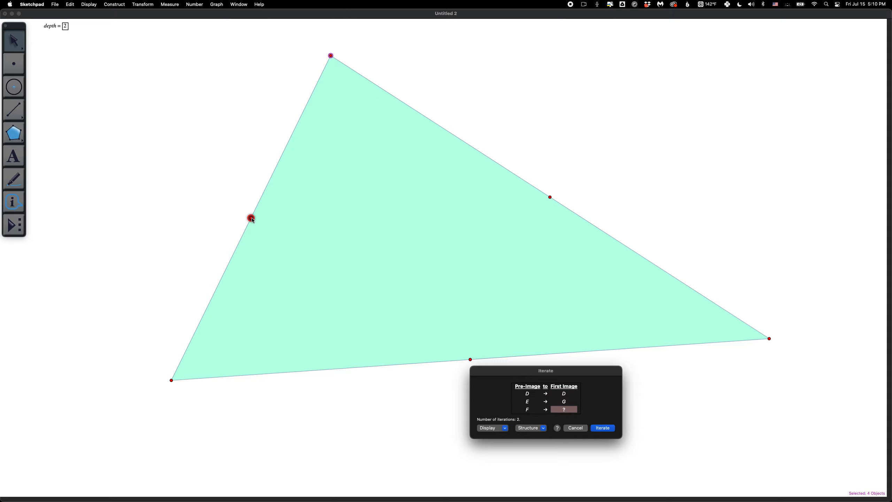
left_click(470, 359)
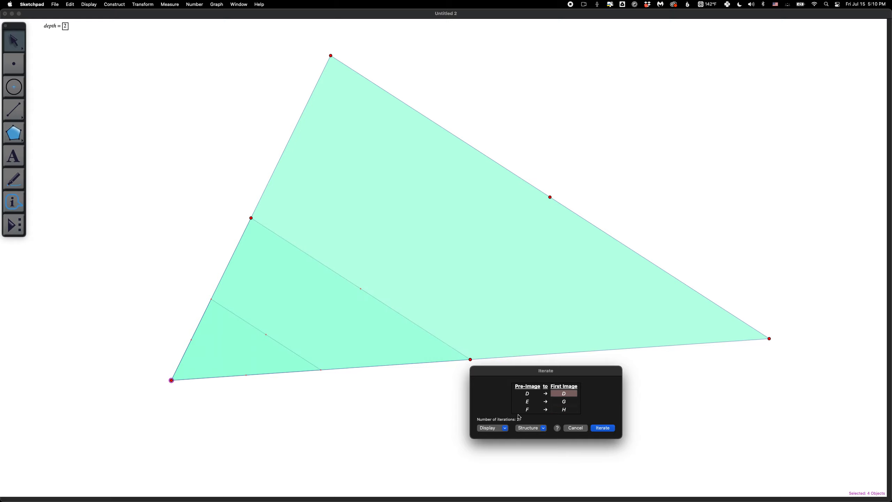
Add a second iteration map sending D to G, E to E and F to I.
left_click(530, 427)
left_click(528, 444)
left_click(251, 217)
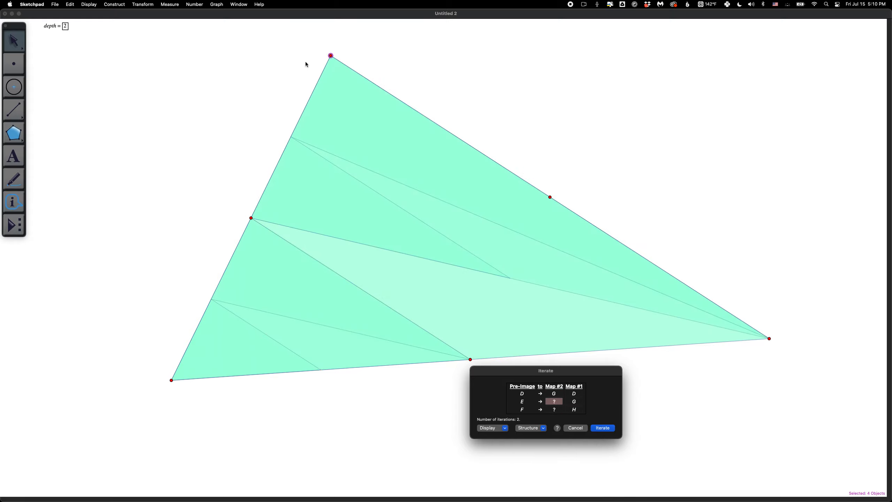
left_click(330, 56)
left_click(550, 197)
Add a third iteration map sending D to H, E to I and F to F.
left_click(531, 428)
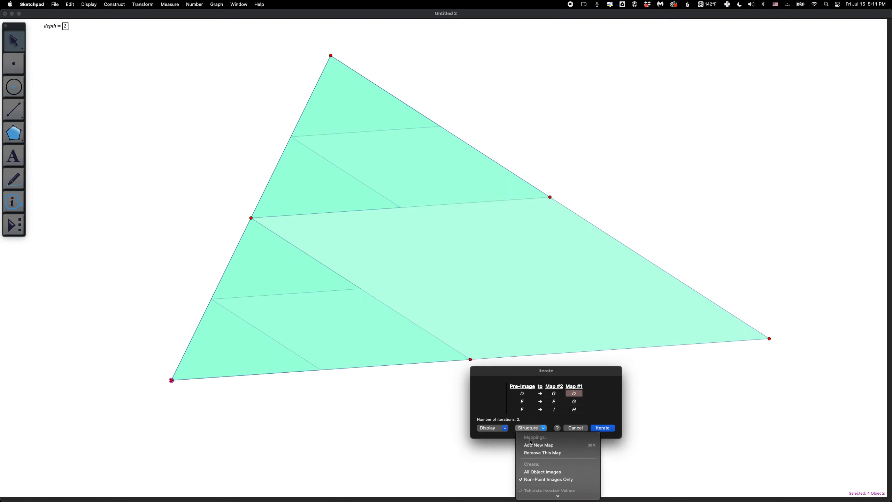
left_click(538, 444)
left_click(471, 358)
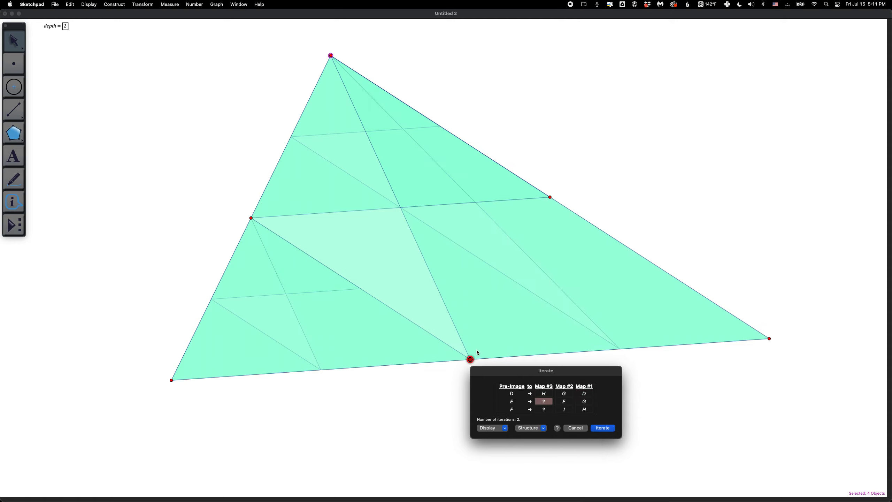
left_click(769, 338)
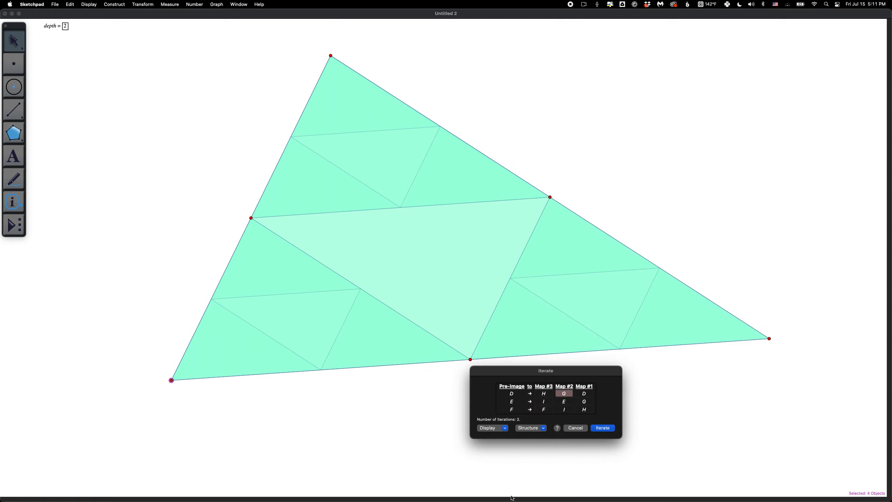
Display the final iteration only and create the depth-controlled iteration.
left_click(493, 428)
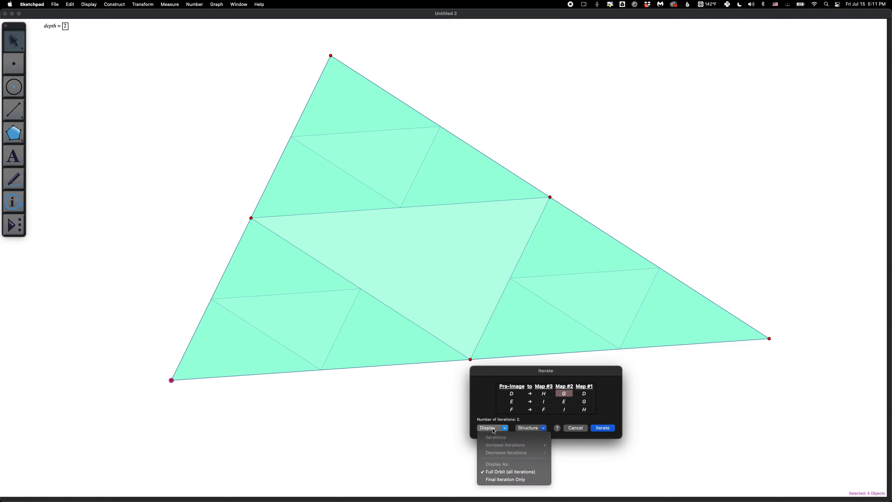
left_click(502, 479)
left_click(602, 429)
left_click(215, 225)
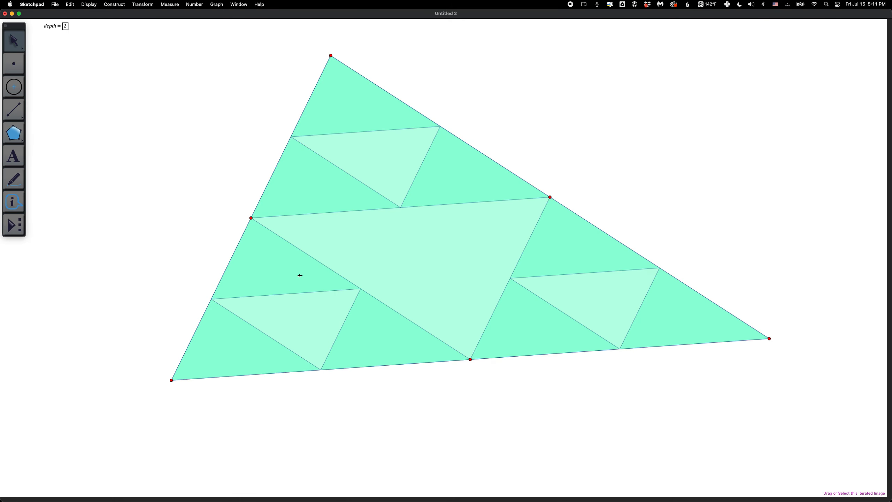
Hide the original triangle's interior so that only the iterated triangles stay filled.
right_click(424, 241)
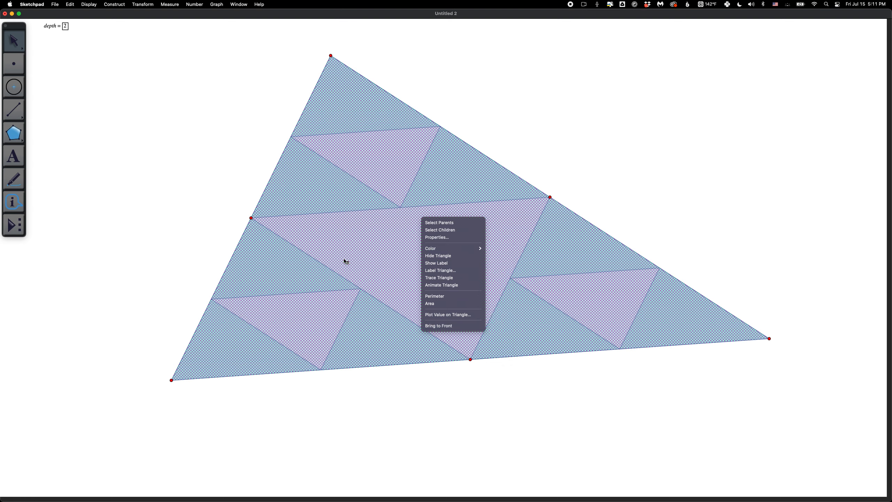
left_click(430, 258)
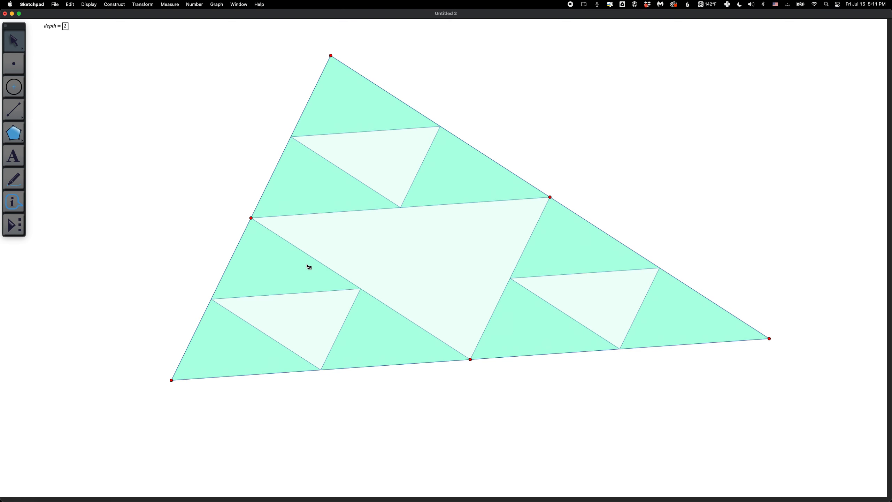
Lower the depth parameter to 1 and move it into the empty space beside the triangle's upper left side.
left_click(54, 27)
key("minus")
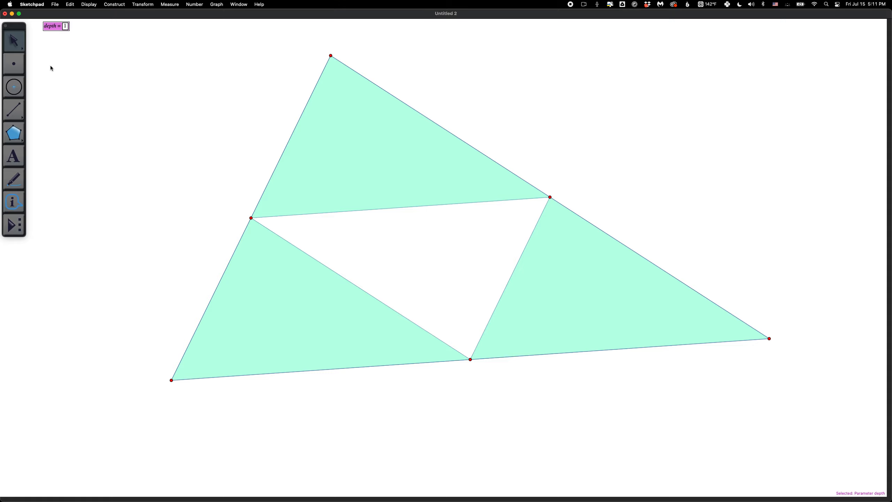
left_click_drag(50, 28, 158, 149)
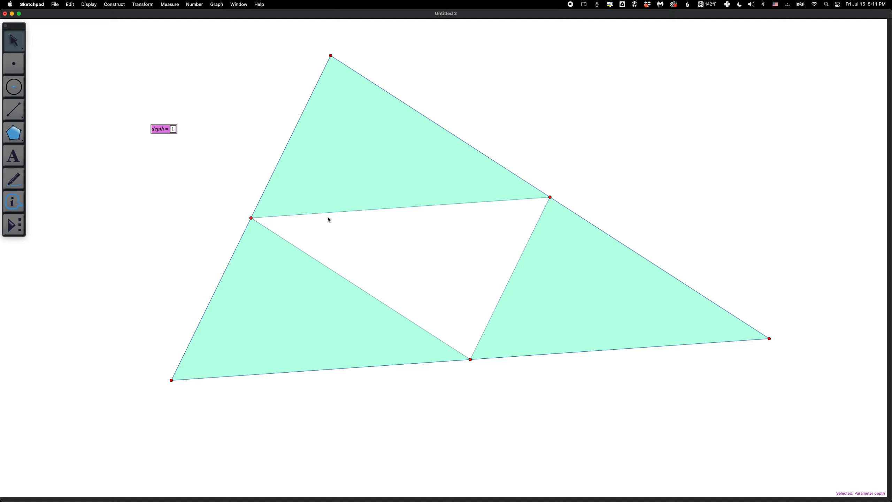
Vary the depth parameter in single steps, raising it to 6, lowering it to 5, and finishing at 7.
key("plus")
key("plus")
key("plus")
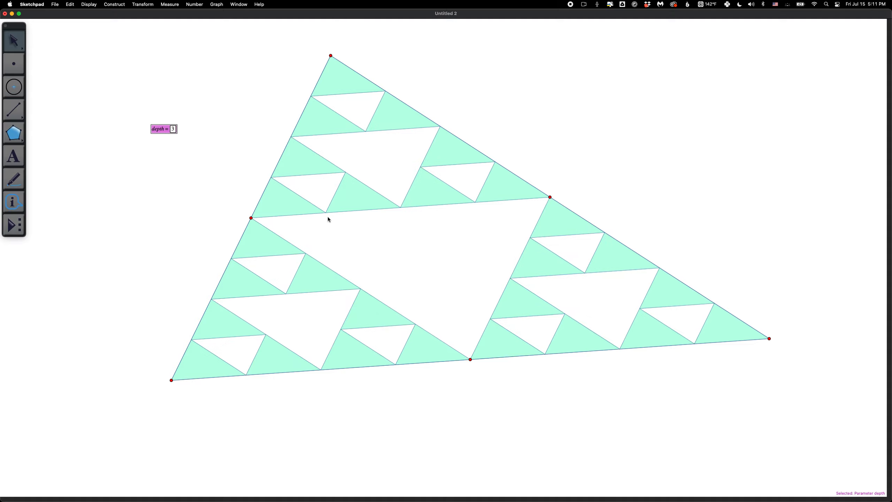
key("plus")
key("plus")
key("plus")
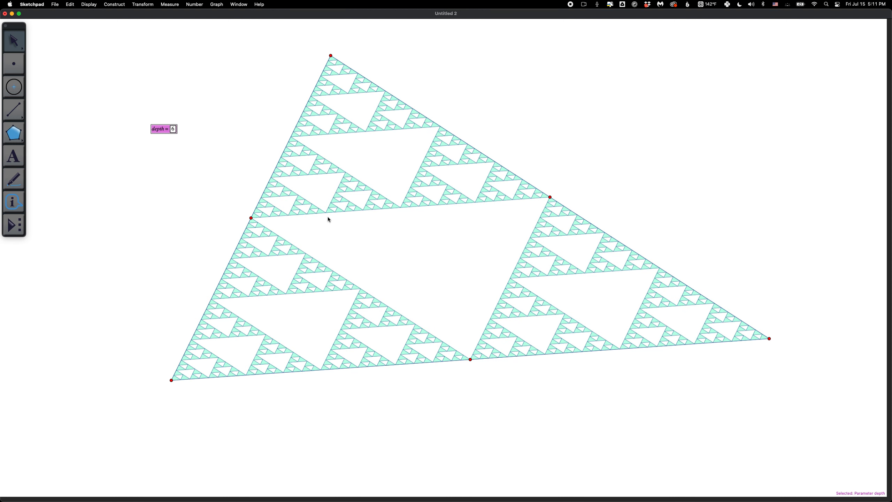
key("minus")
key("minus")
key("minus")
key("minus")
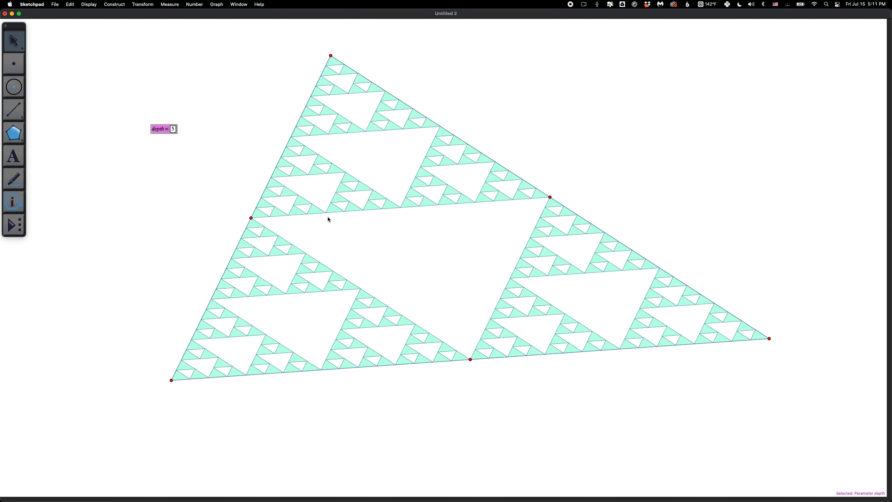
key("plus")
key("plus")
key("plus")
key("plus")
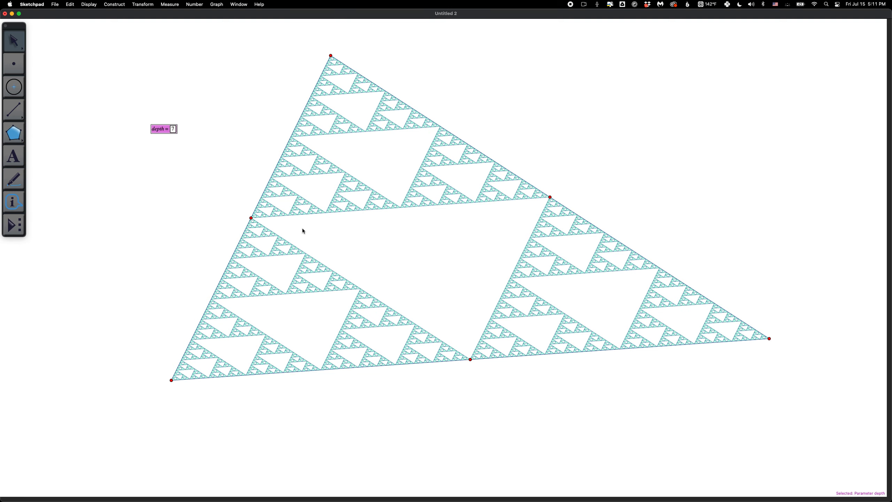
Deselect the depth parameter and reposition the three outer vertices to form a roughly symmetric triangle with a nearly horizontal base.
left_click(236, 213)
left_click_drag(330, 56, 226, 135)
left_click_drag(172, 380, 174, 443)
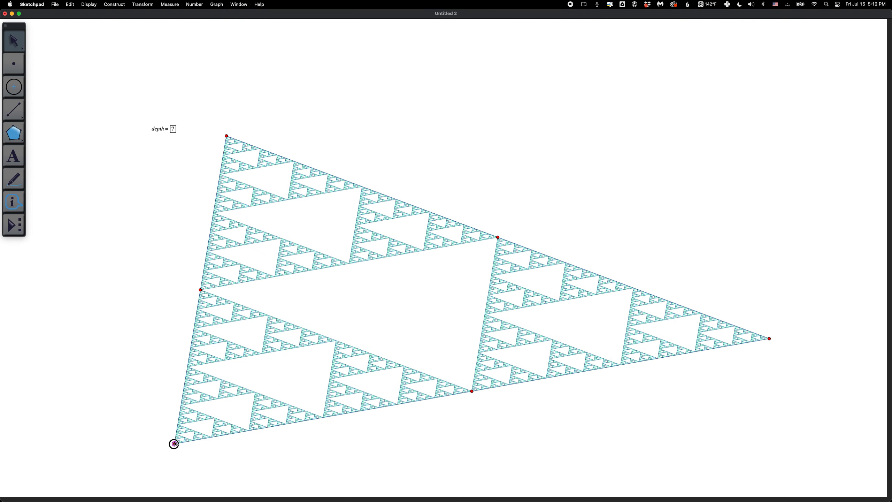
left_click_drag(769, 339, 740, 457)
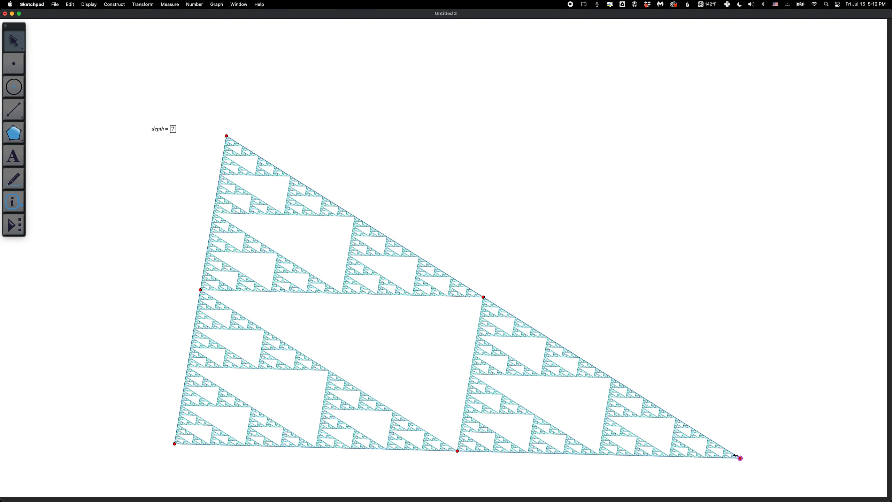
left_click_drag(226, 134, 453, 66)
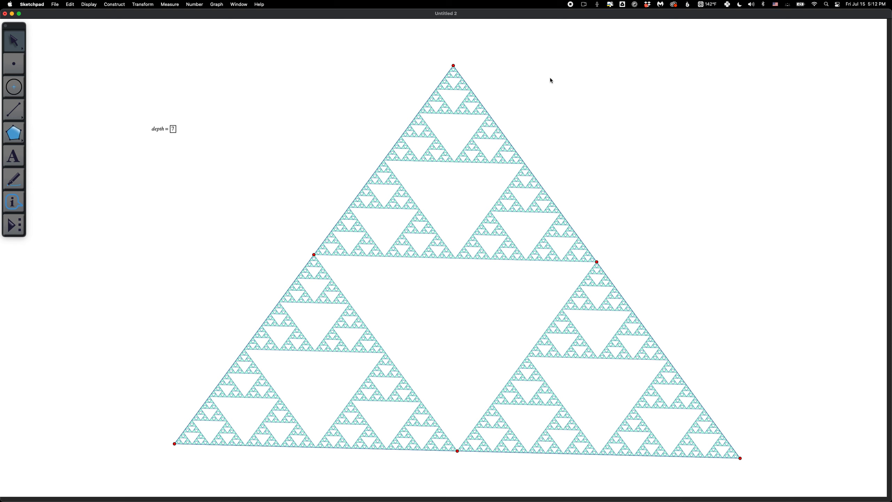